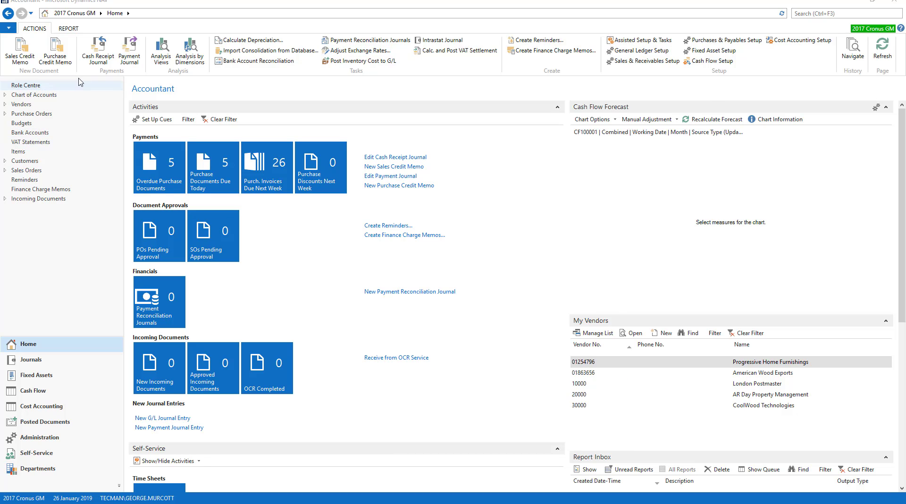
# Open the cash receipt journal full-screen and review the journal batches, keeping the BANK batch.
pyautogui.click(99, 57)
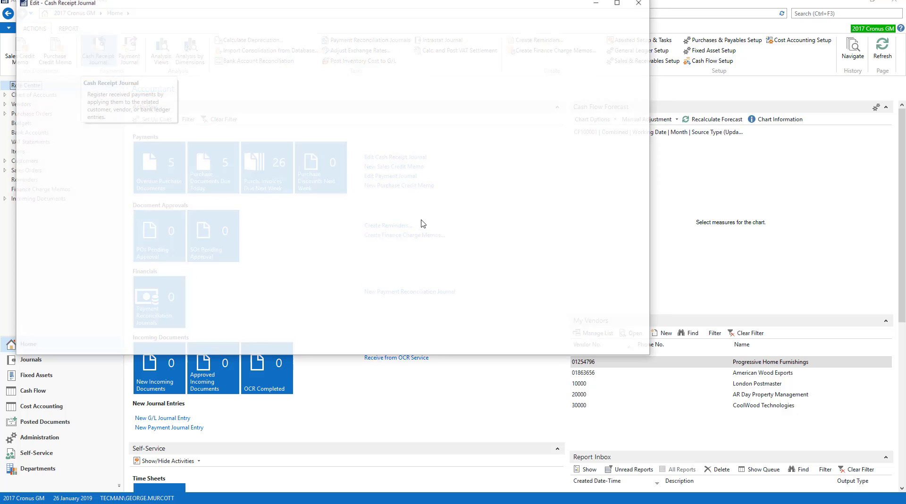
pyautogui.click(619, 2)
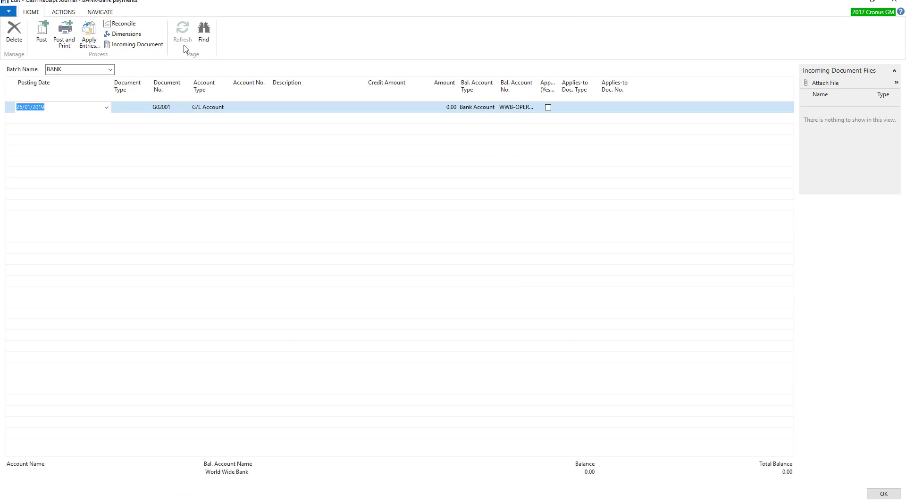
pyautogui.click(113, 70)
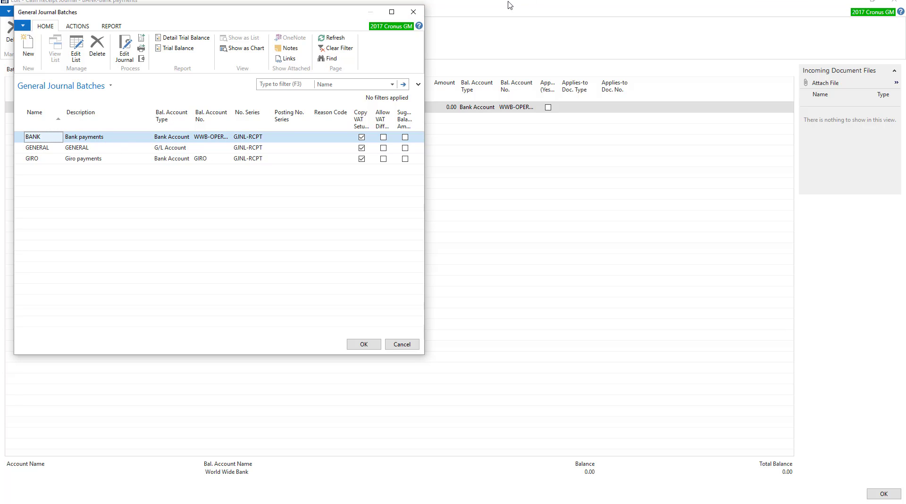
pyautogui.click(422, 13)
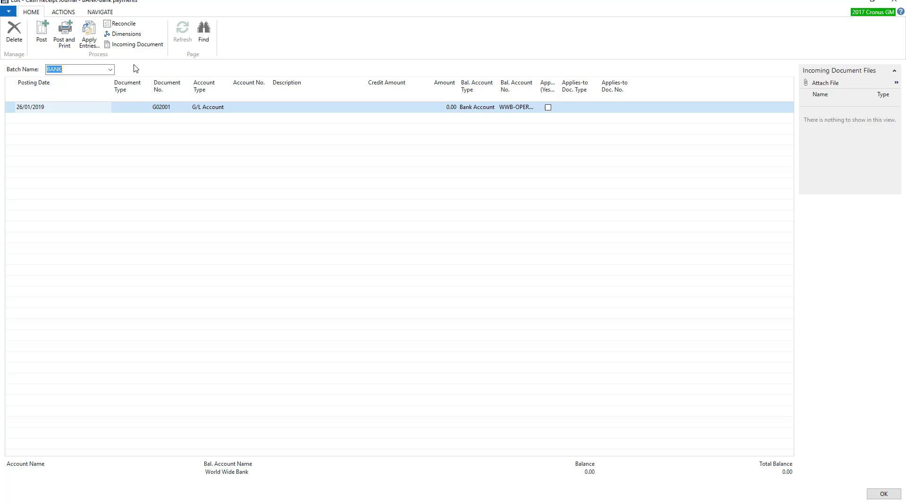
# Set the journal line's document type to Payment.
pyautogui.click(55, 110)
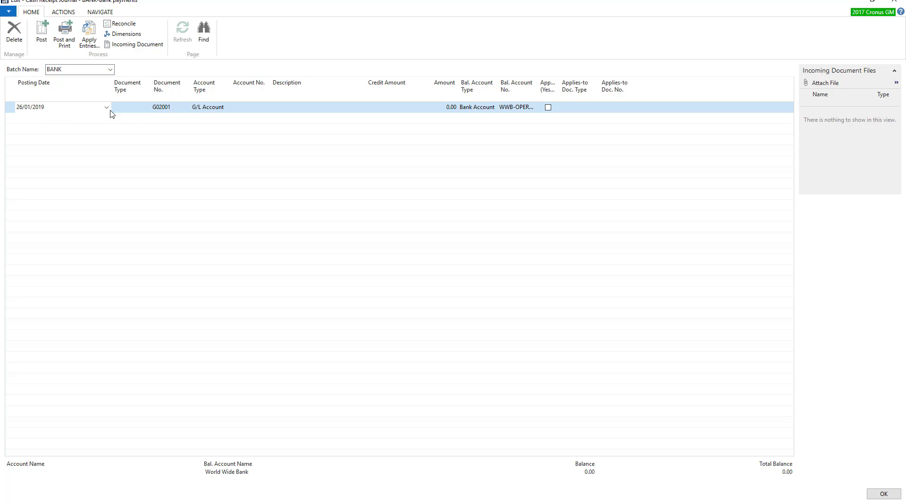
pyautogui.click(132, 110)
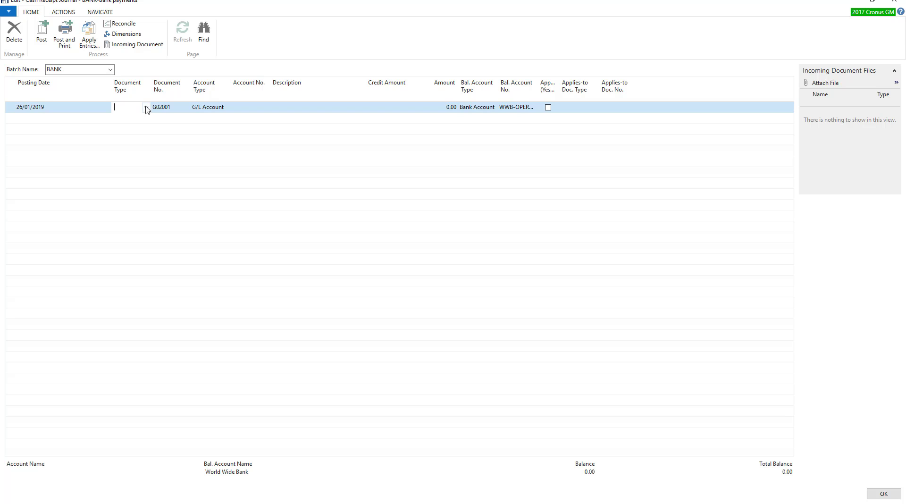
pyautogui.click(147, 108)
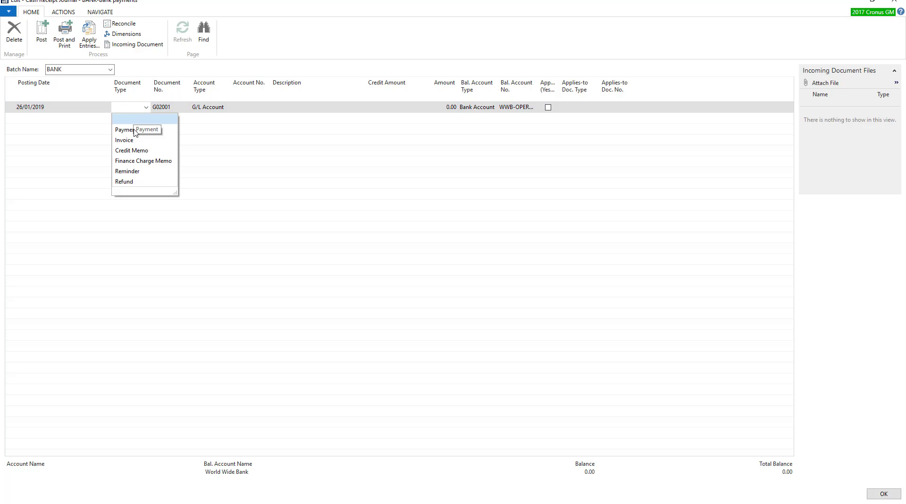
pyautogui.click(134, 130)
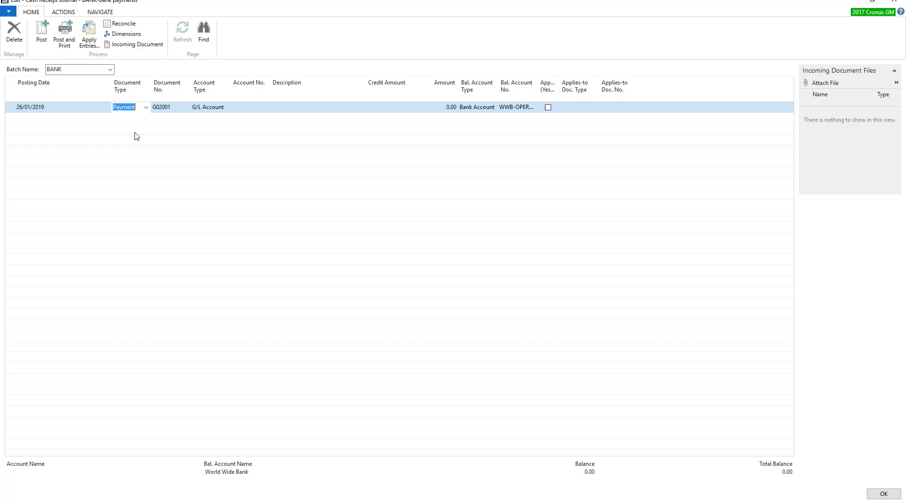
pyautogui.click(169, 108)
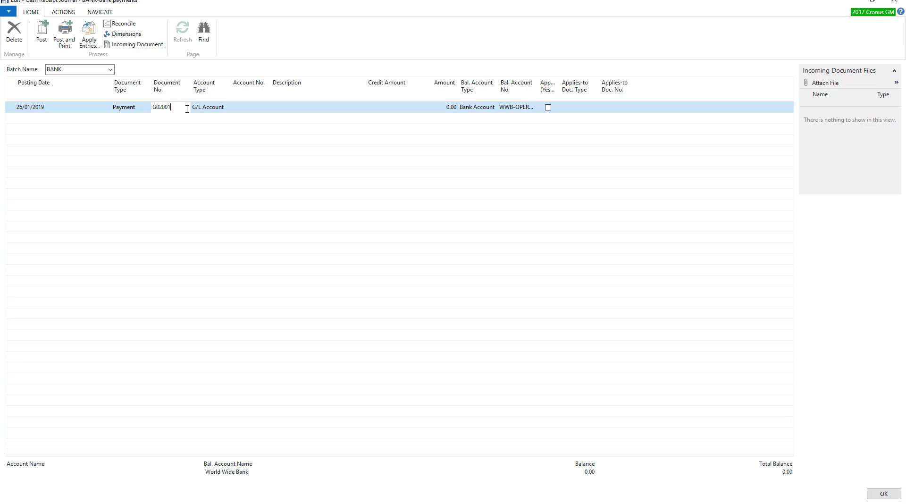
# Set the account type to Customer and the account number to 10000, The Cannon Group PLC.
pyautogui.click(222, 110)
pyautogui.click(226, 108)
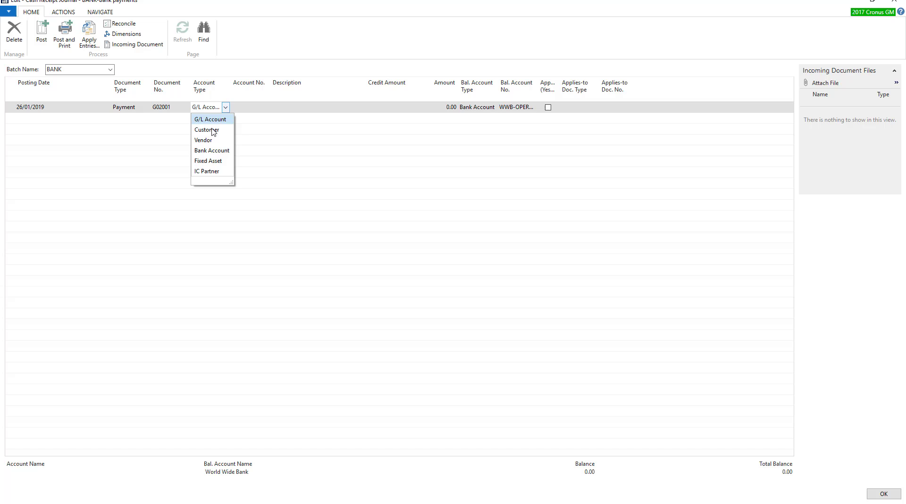
pyautogui.click(213, 131)
pyautogui.click(253, 110)
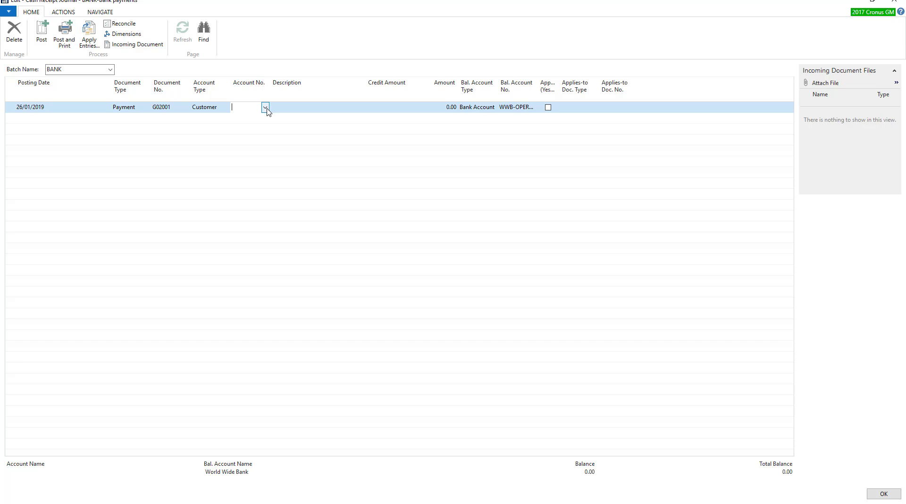
pyautogui.write('10000')
pyautogui.click(265, 107)
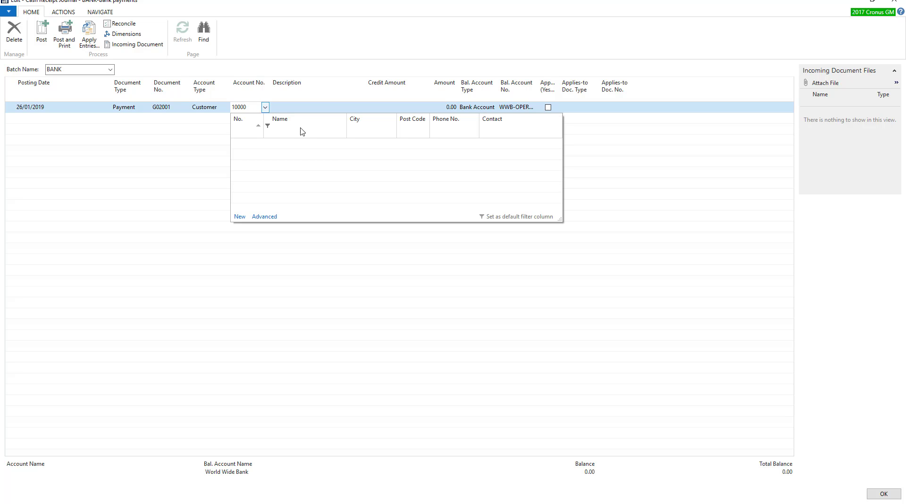
pyautogui.click(246, 133)
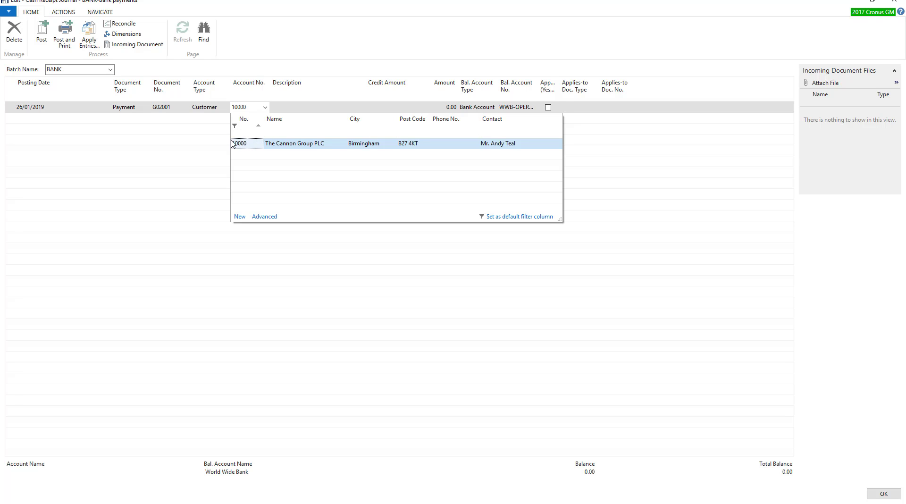
pyautogui.click(247, 144)
pyautogui.click(387, 109)
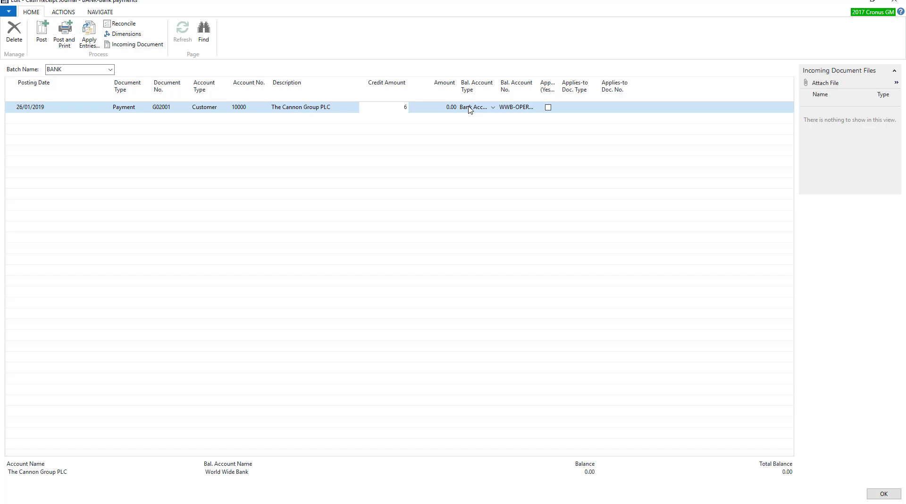
# Enter a credit amount of 63,473.13 on the payment line, then recheck the journal batches list.
pyautogui.write('63473.13')
pyautogui.press('Tab')
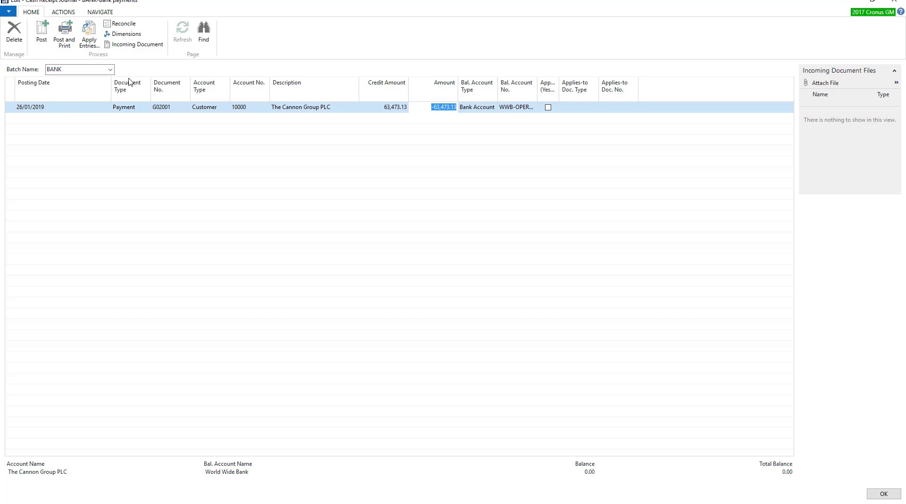
pyautogui.click(110, 70)
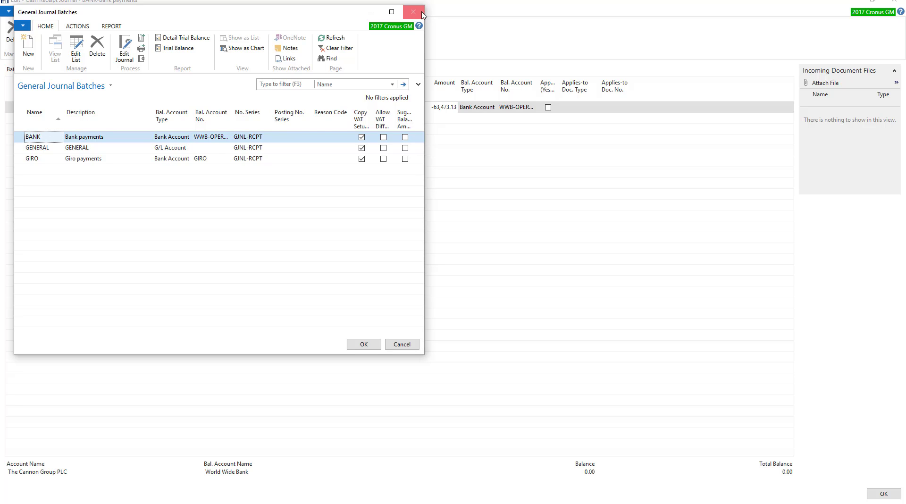
pyautogui.click(367, 343)
pyautogui.click(365, 349)
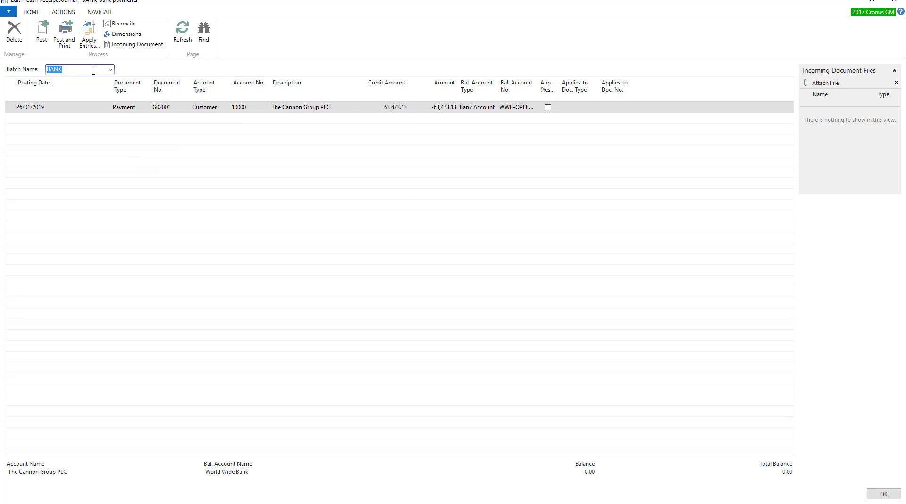
# Set the Applies-to ID on invoice 00-11 for payment G02001 and return to the journal.
pyautogui.click(94, 41)
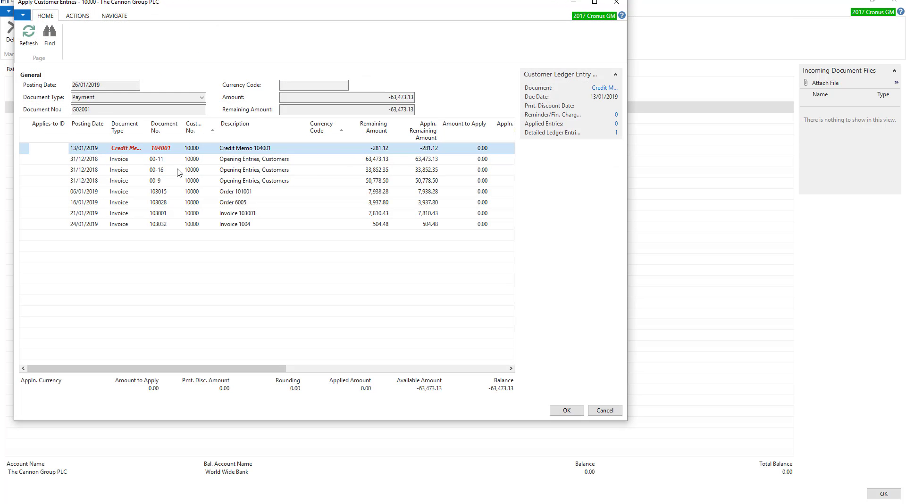
pyautogui.click(48, 162)
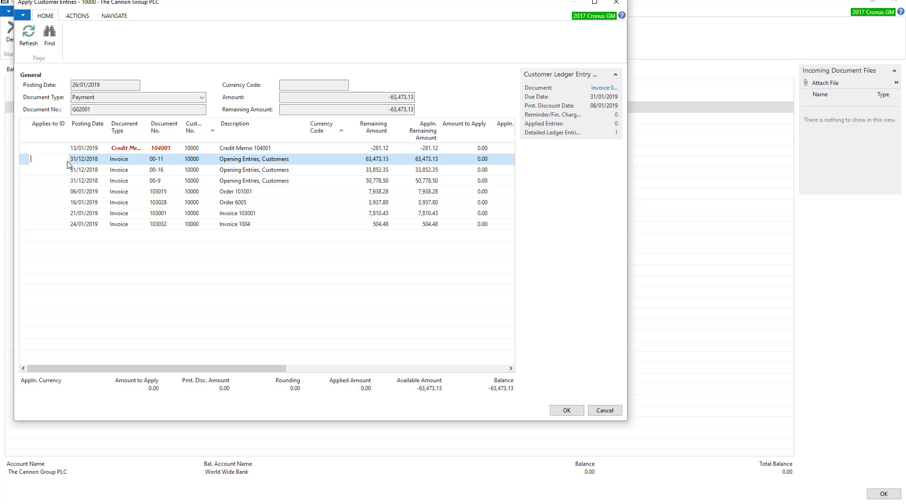
pyautogui.click(77, 16)
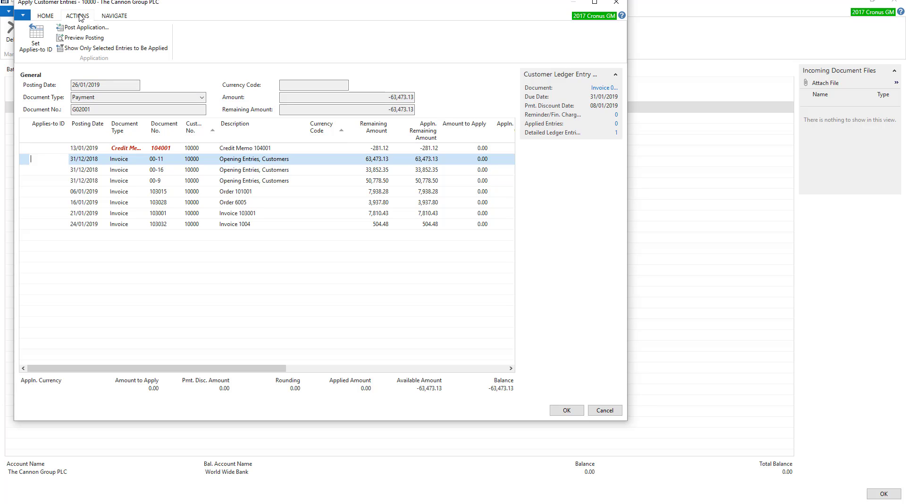
pyautogui.click(36, 38)
pyautogui.click(35, 39)
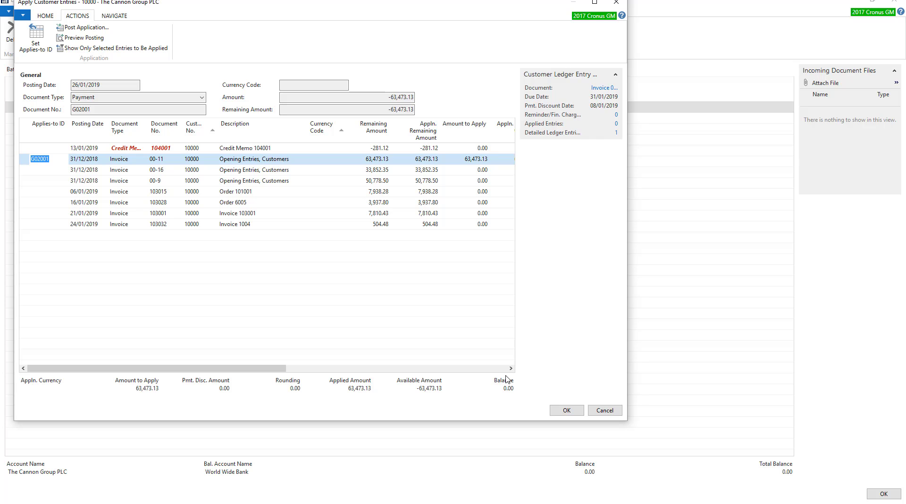
pyautogui.click(566, 412)
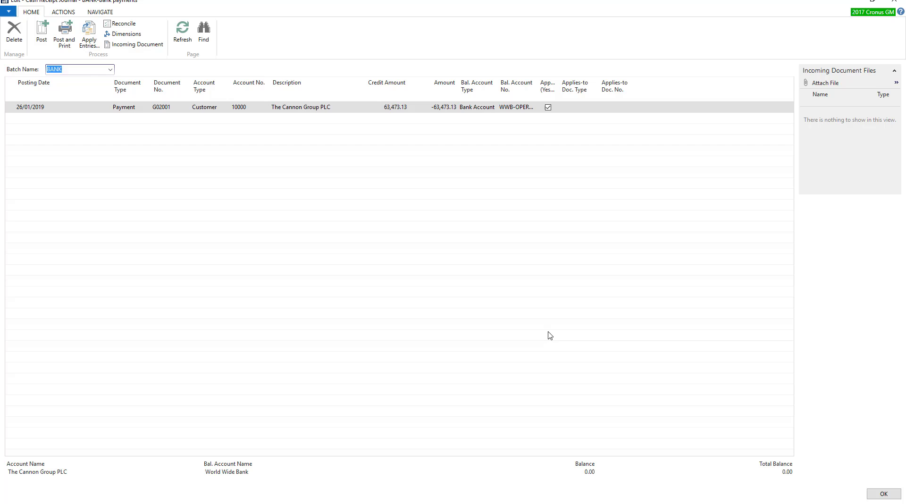
# Post the cash receipt journal line, confirming the posting and acknowledging the success message.
pyautogui.click(42, 31)
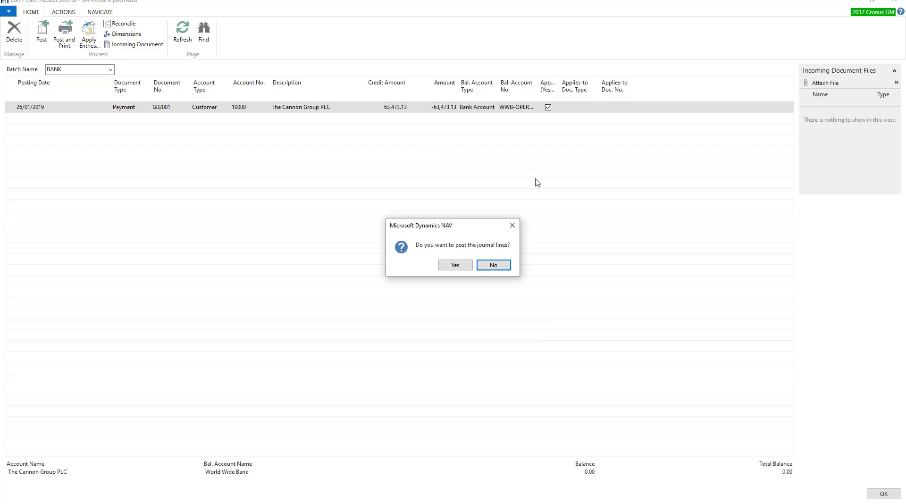
pyautogui.click(456, 266)
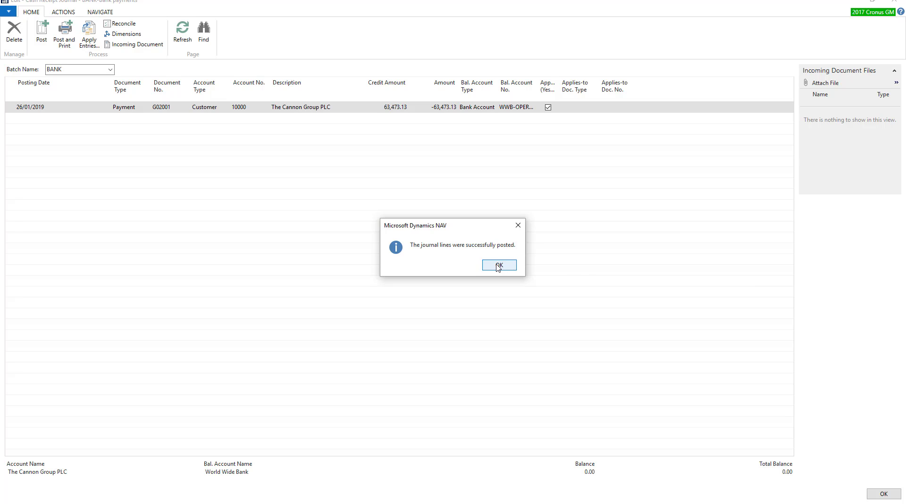
pyautogui.click(498, 266)
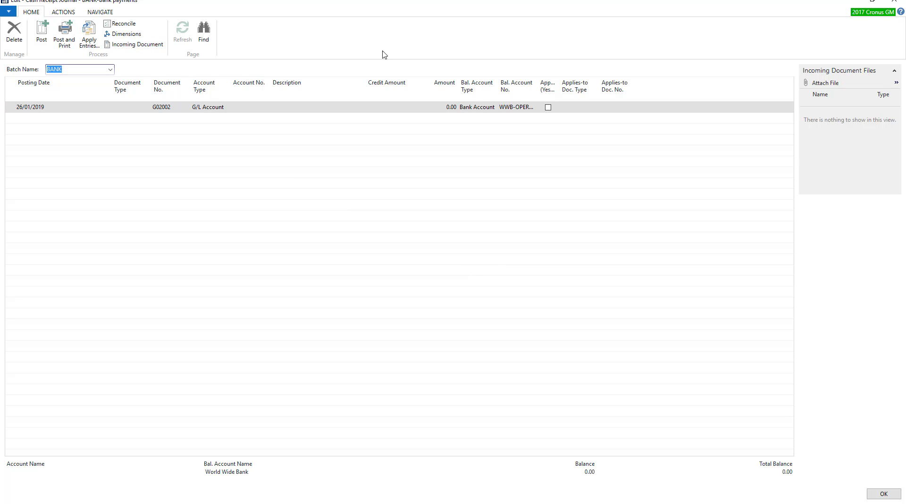
# From the Customers list, open the ledger entries for customer 10000, The Cannon Group PLC.
pyautogui.click(852, 3)
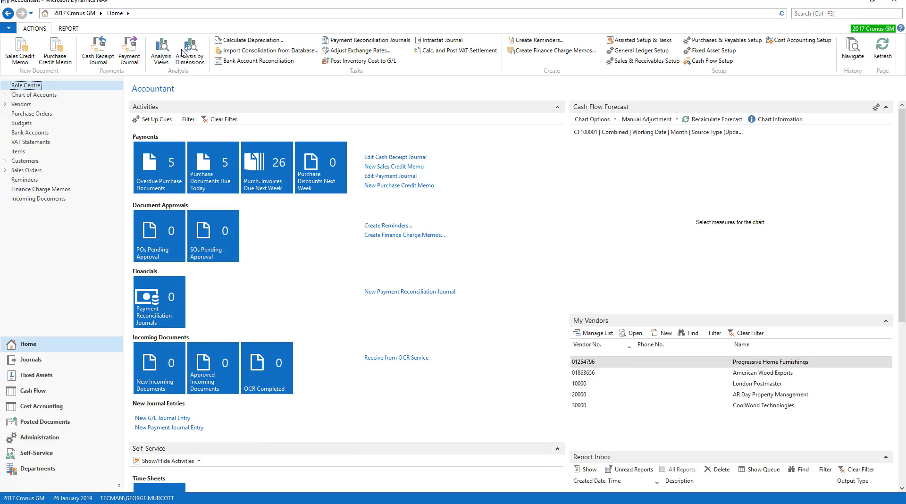
pyautogui.click(30, 164)
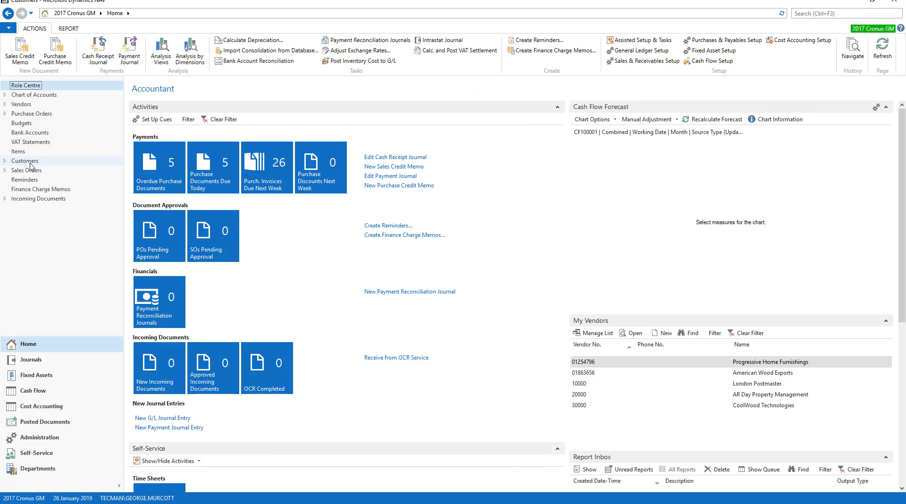
pyautogui.click(237, 205)
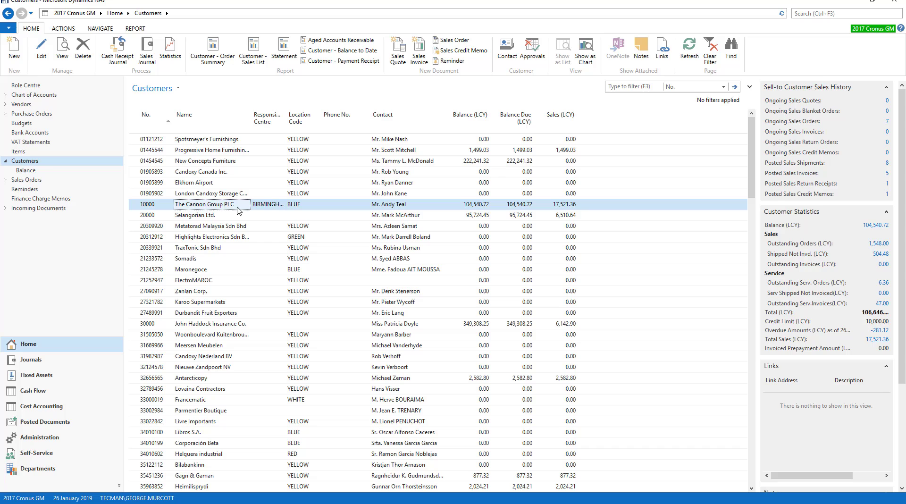
pyautogui.click(100, 29)
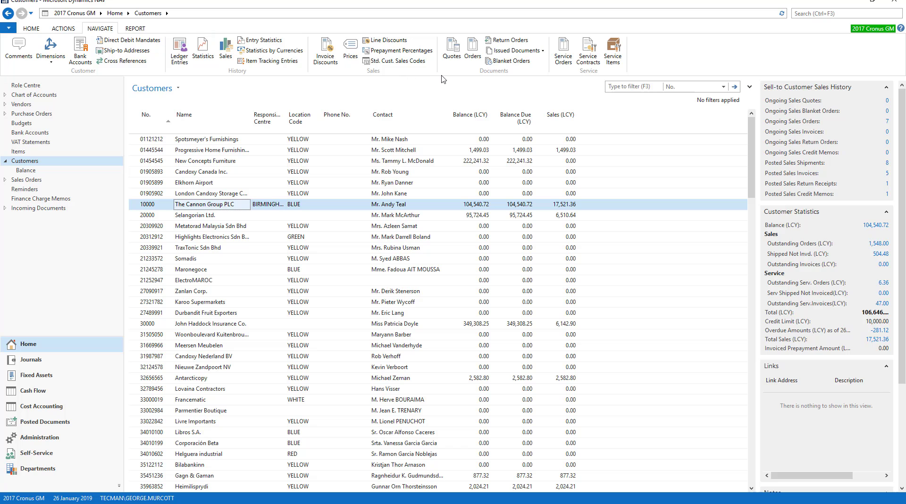
pyautogui.click(180, 50)
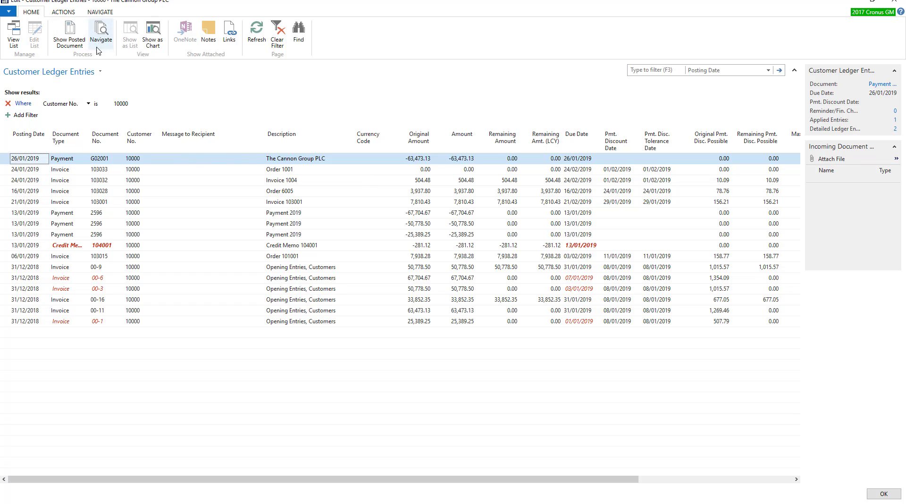
pyautogui.click(63, 11)
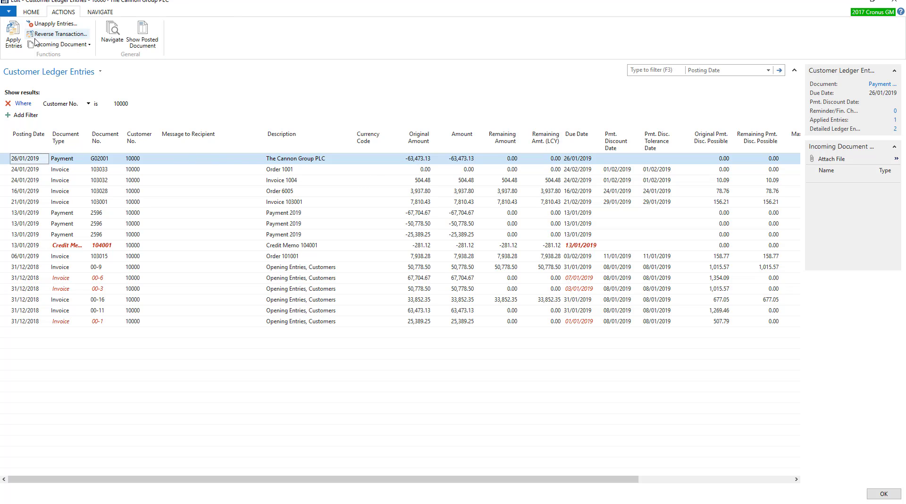
pyautogui.click(97, 11)
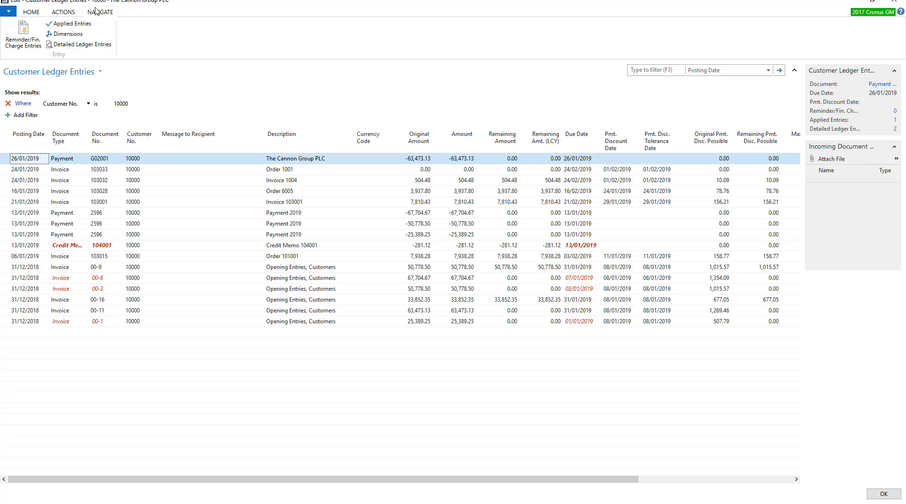
pyautogui.click(69, 24)
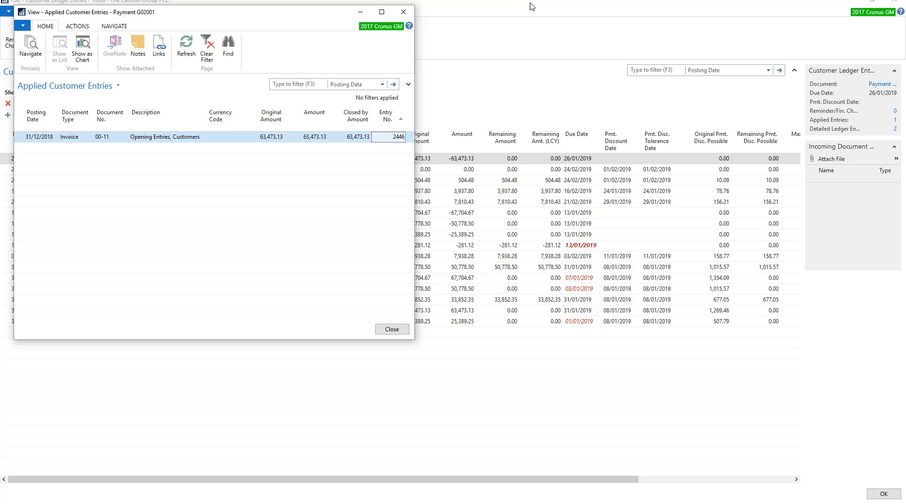
pyautogui.click(405, 13)
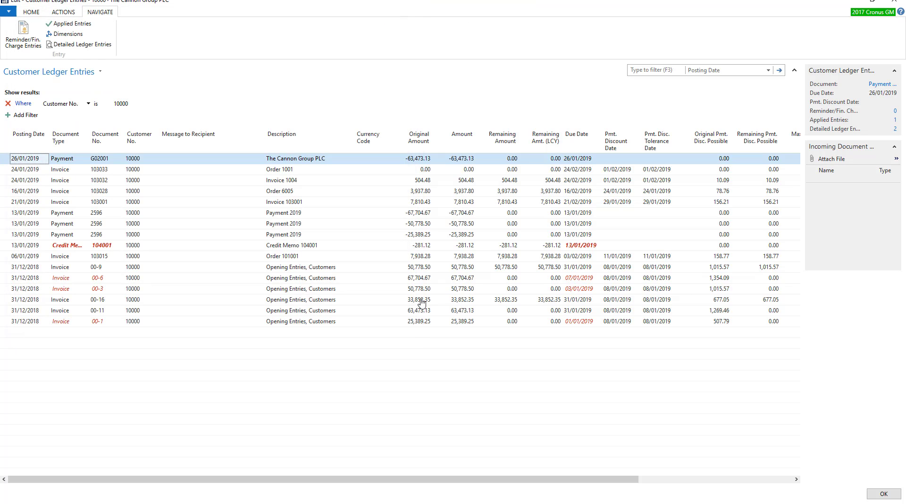
pyautogui.click(167, 311)
pyautogui.click(72, 24)
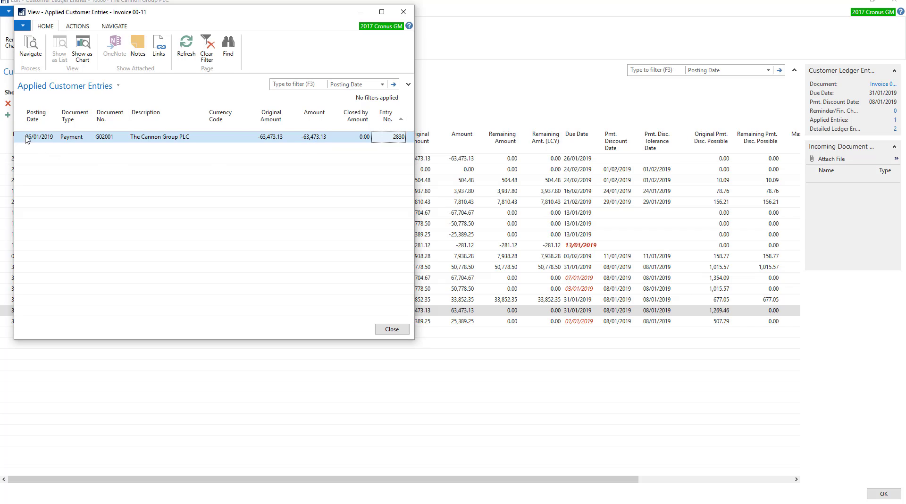
pyautogui.click(404, 12)
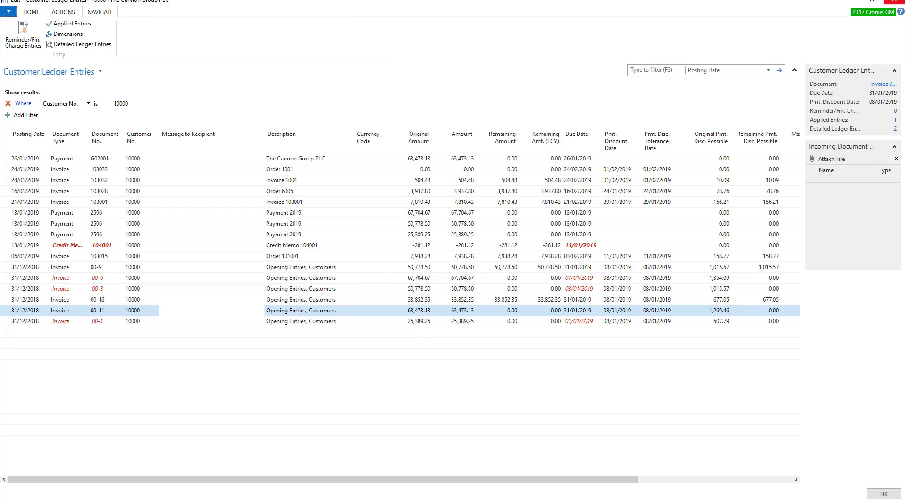